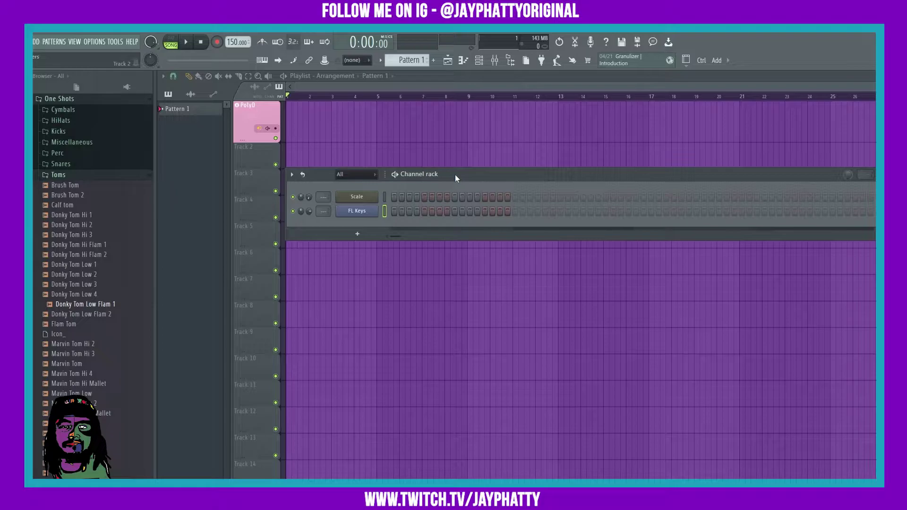
# - Open the FL Keys piano roll and stamp a one-bar Minor 7th chord rooted at A4 in bar 1
pyautogui.rightClick(364, 215)
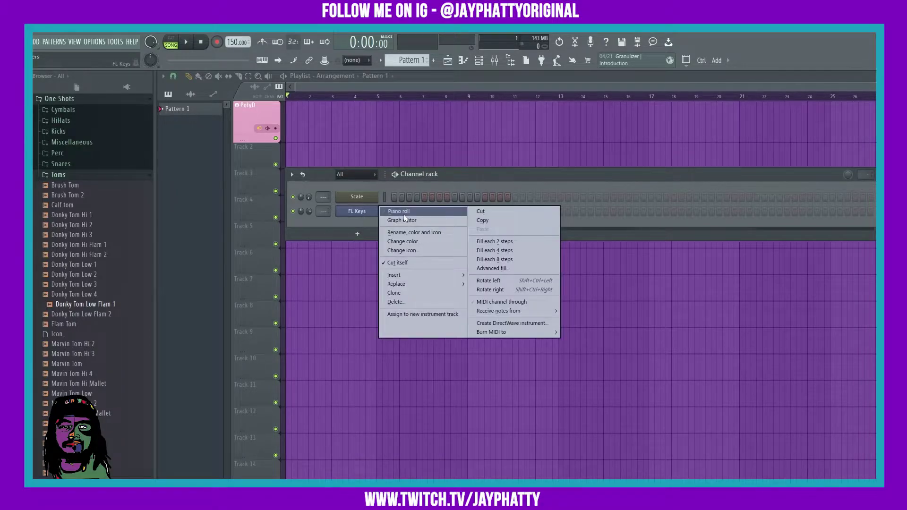
pyautogui.click(403, 214)
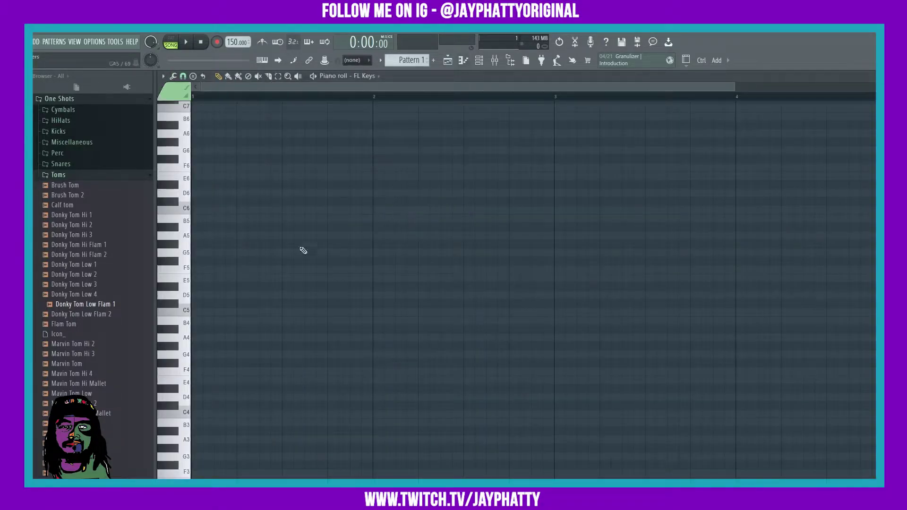
pyautogui.click(193, 76)
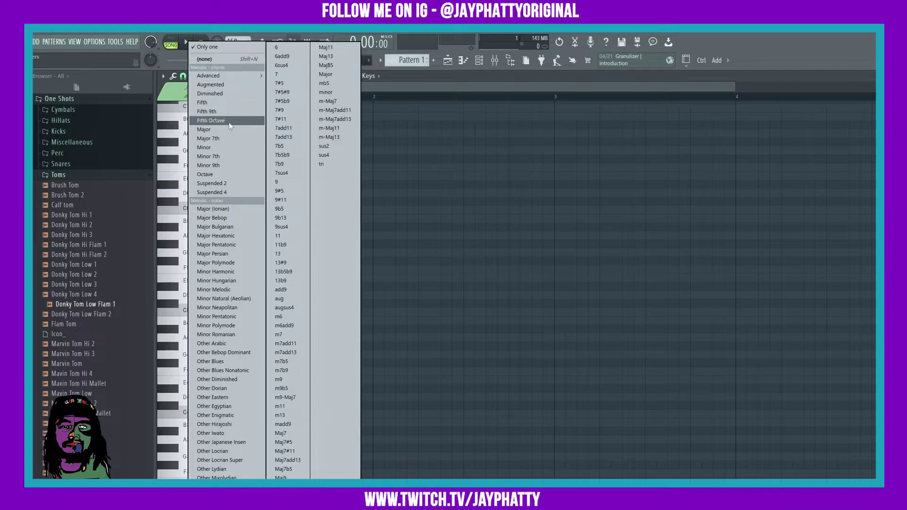
pyautogui.click(214, 156)
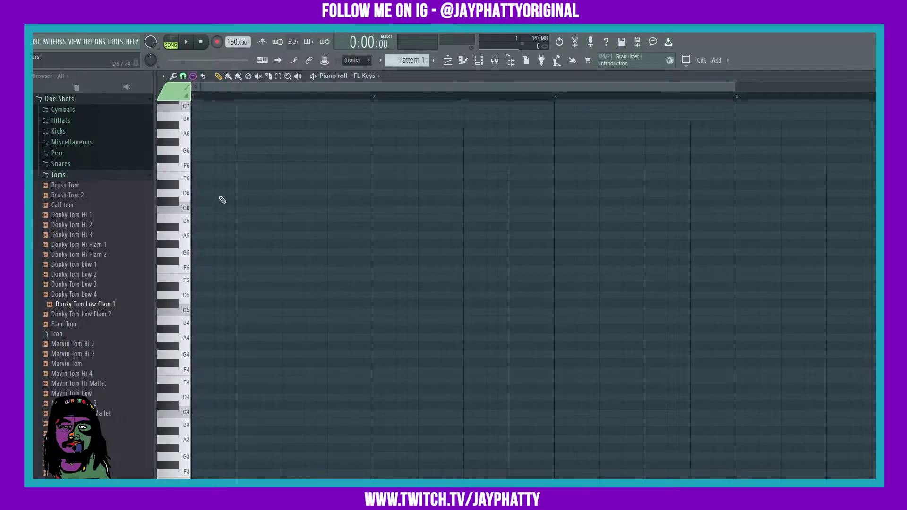
pyautogui.click(197, 339)
pyautogui.moveTo(214, 337); pyautogui.dragTo(371, 336)
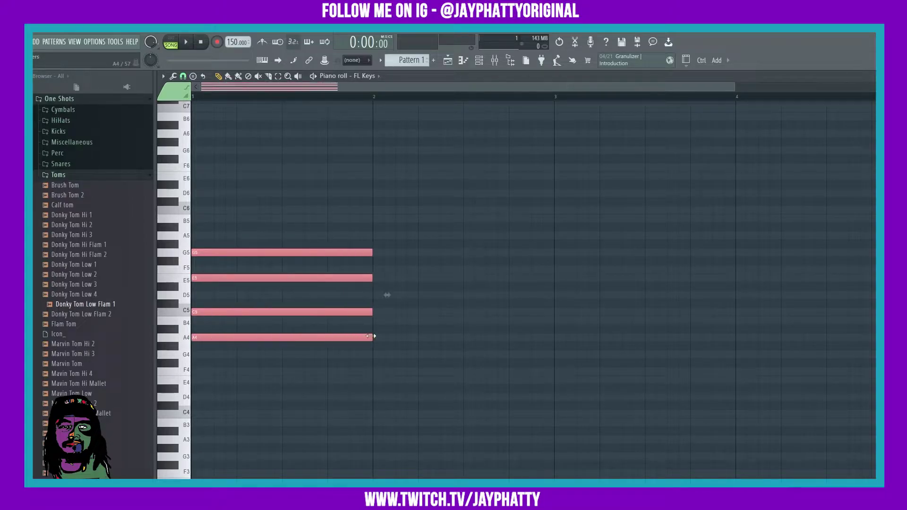
# - Stamp a one-bar Minor 9th chord rooted at A4 in bar 2 and clear the note selection
pyautogui.click(192, 75)
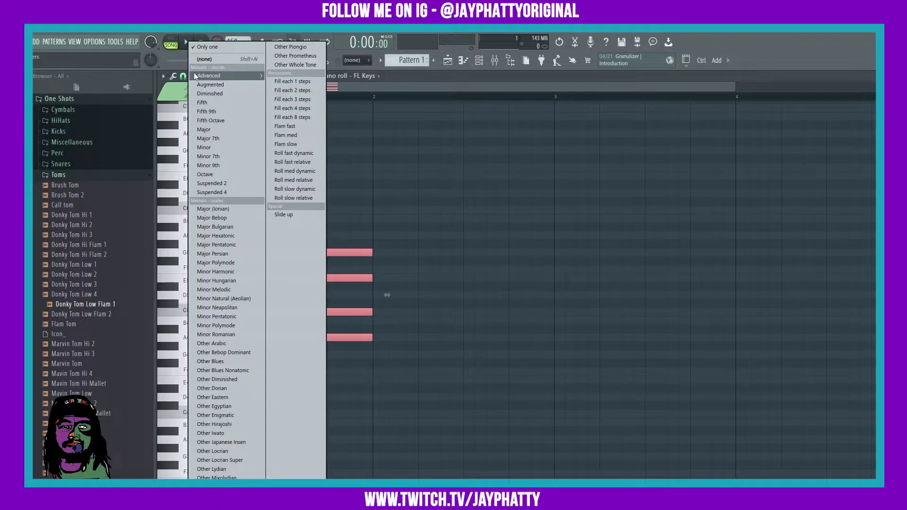
pyautogui.click(208, 166)
pyautogui.click(381, 340)
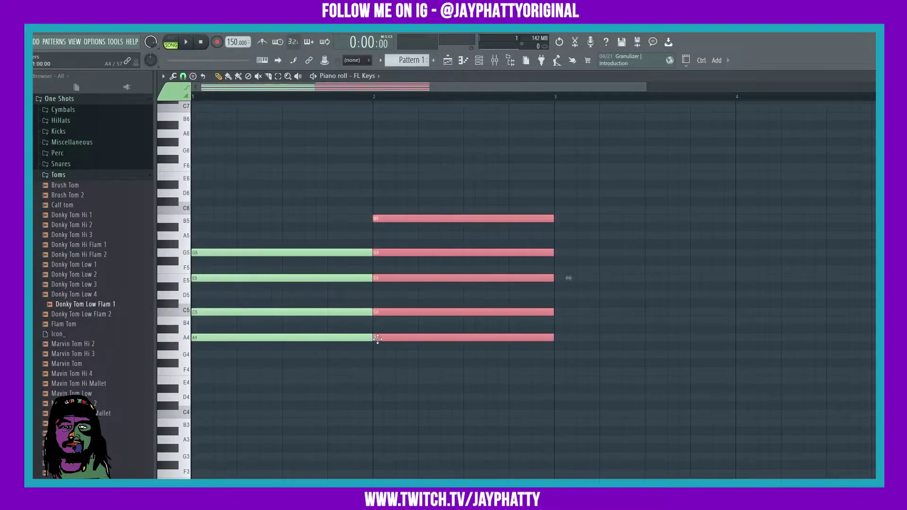
pyautogui.hotkey('ctrl', 'd')
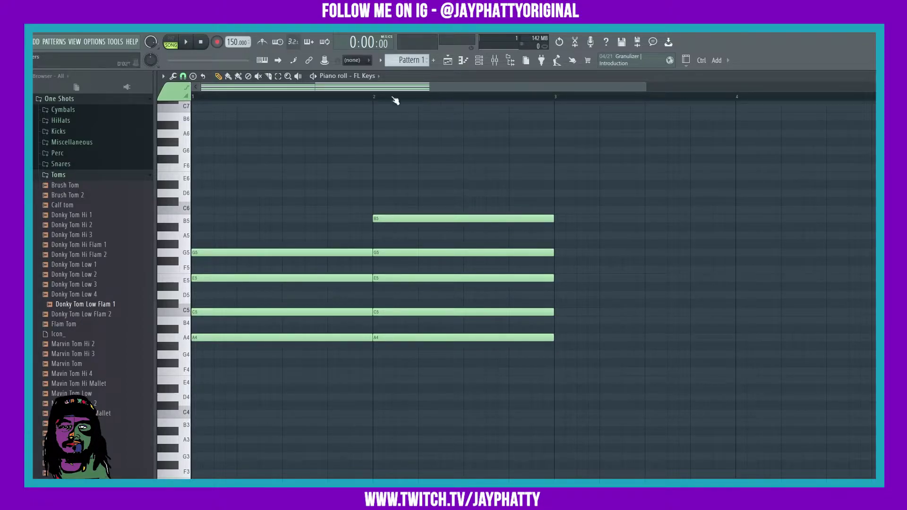
# - Move the Minor 9th chord from bar 2 to bar 5, keeping its root at A4
pyautogui.scroll(-2, 396, 100)
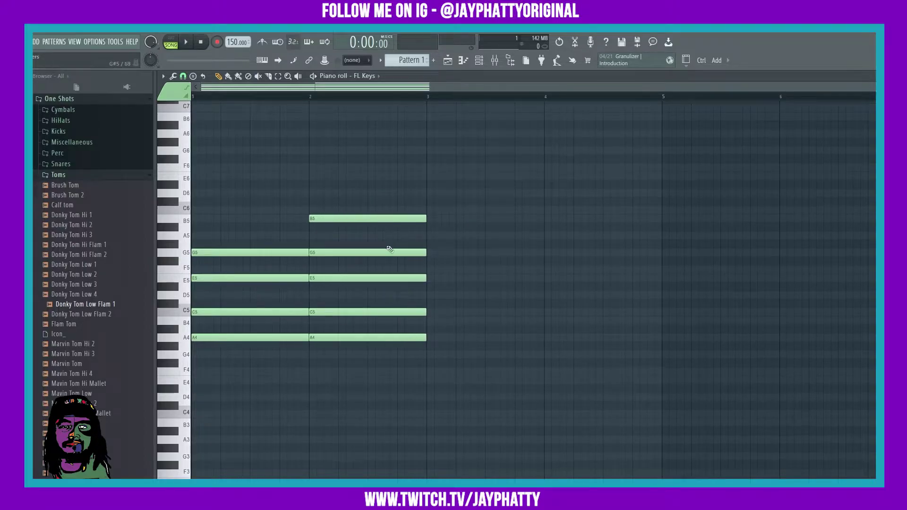
pyautogui.moveTo(439, 381); pyautogui.dragTo(360, 202)
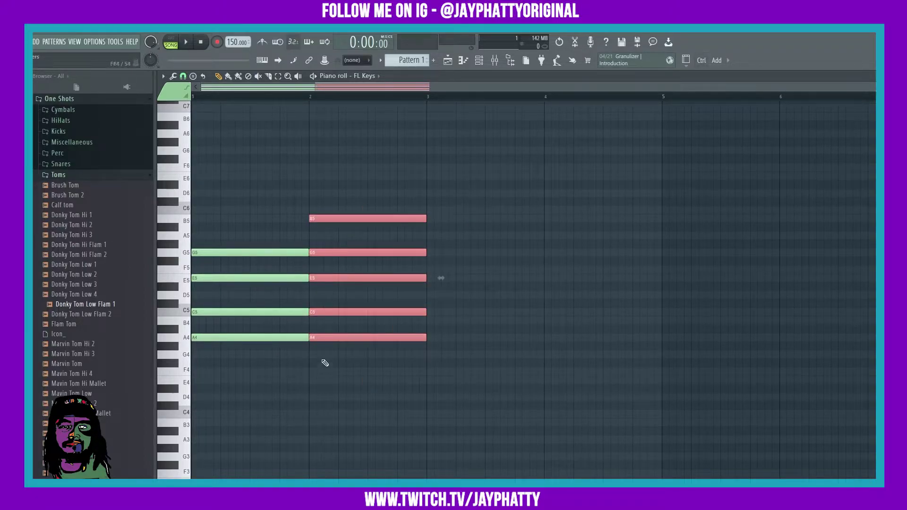
pyautogui.moveTo(320, 339); pyautogui.dragTo(673, 337)
# - Place the copied Minor 9th chord in bar 8 with its root at C4 and play the pattern
pyautogui.scroll(-2, 600, 98)
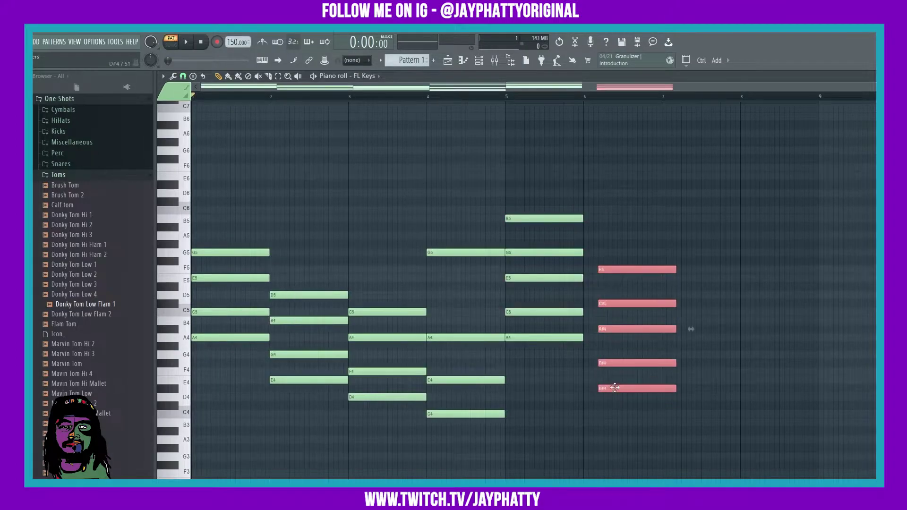
pyautogui.moveTo(615, 377); pyautogui.dragTo(749, 421)
pyautogui.press('space')
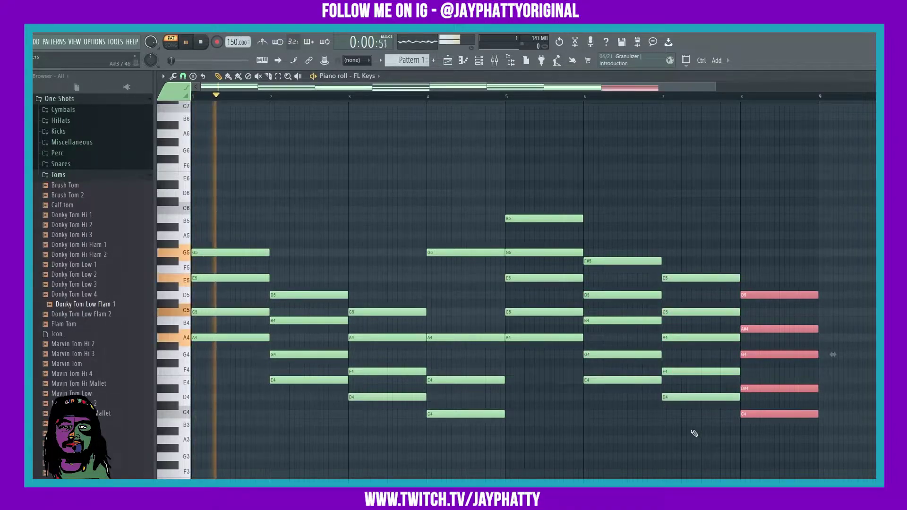
# - Raise the bar 8 chord to root A4, lower its C5 and E5 notes one octave, and stop playback
pyautogui.moveTo(758, 416); pyautogui.dragTo(756, 338)
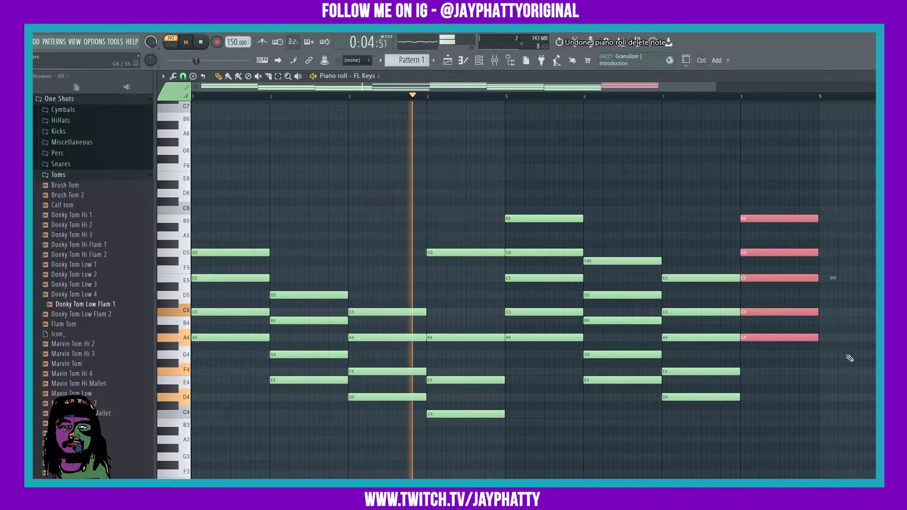
pyautogui.moveTo(851, 324); pyautogui.dragTo(798, 282)
pyautogui.hotkey('ctrl', 'Down')
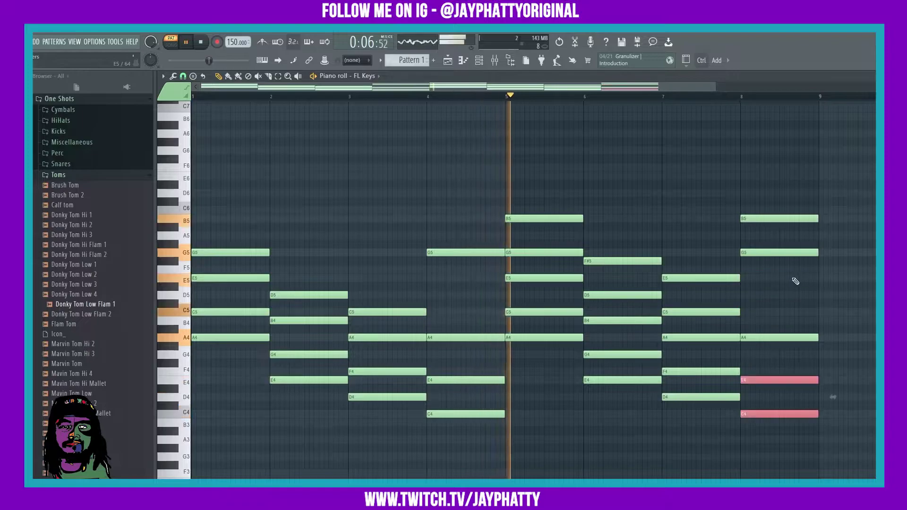
pyautogui.click(771, 434)
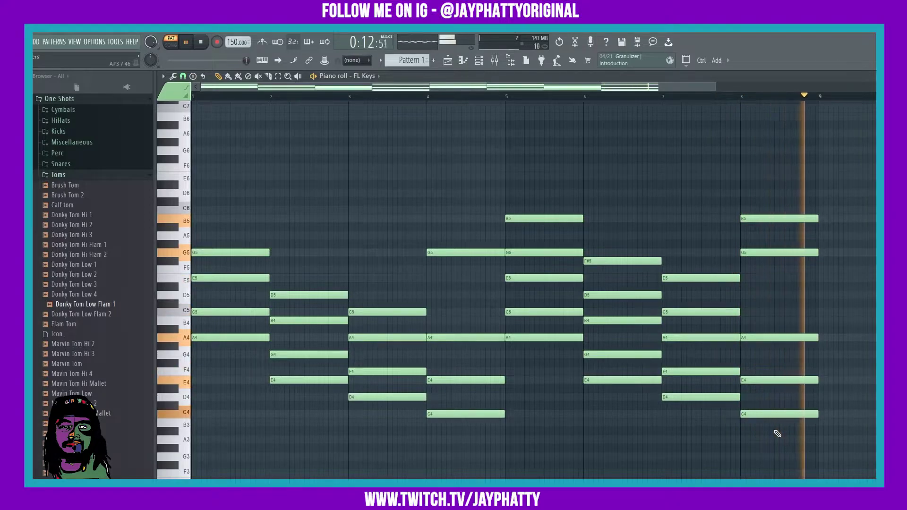
pyautogui.press('space')
pyautogui.scroll(-4, 423, 359)
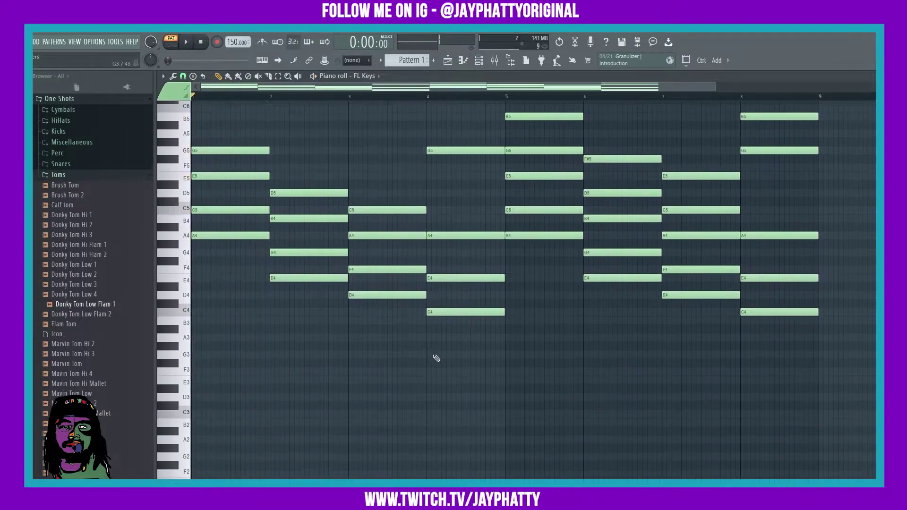
pyautogui.keyDown('ctrl'); pyautogui.click(228, 236); pyautogui.keyUp('ctrl')
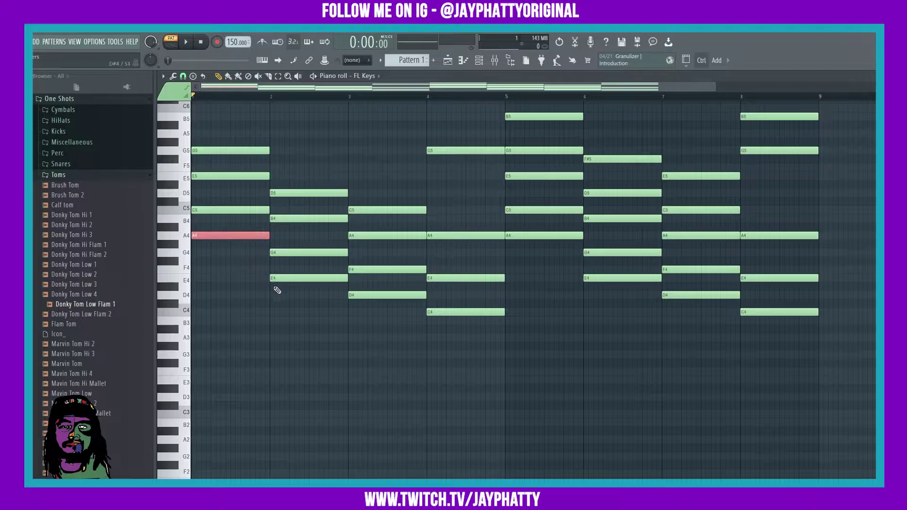
pyautogui.keyDown('ctrl'); pyautogui.click(293, 278); pyautogui.keyUp('ctrl')
pyautogui.keyDown('ctrl'); pyautogui.click(372, 294); pyautogui.keyUp('ctrl')
pyautogui.click(421, 334)
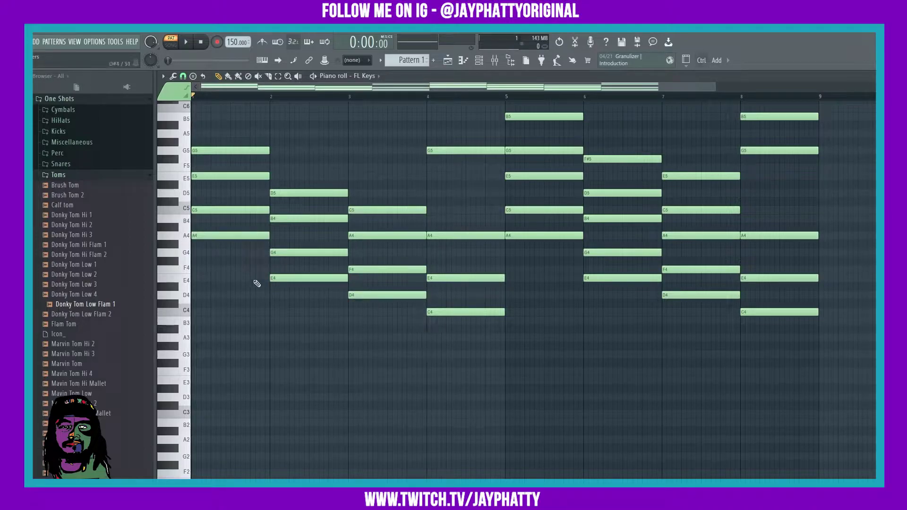
# - Copy the lowest note of each of the eight chords one octave down and audition the pattern
pyautogui.keyDown('ctrl'); pyautogui.click(242, 236); pyautogui.keyUp('ctrl')
pyautogui.keyDown('ctrl'); pyautogui.click(284, 279); pyautogui.keyUp('ctrl')
pyautogui.keyDown('ctrl'); pyautogui.click(378, 295); pyautogui.keyUp('ctrl')
pyautogui.moveTo(437, 340); pyautogui.dragTo(467, 308)
pyautogui.moveTo(537, 254); pyautogui.dragTo(558, 229)
pyautogui.moveTo(581, 299); pyautogui.dragTo(608, 278)
pyautogui.moveTo(669, 310); pyautogui.dragTo(709, 286)
pyautogui.moveTo(800, 340); pyautogui.dragTo(756, 308)
pyautogui.moveTo(208, 236); pyautogui.dragTo(162, 335)
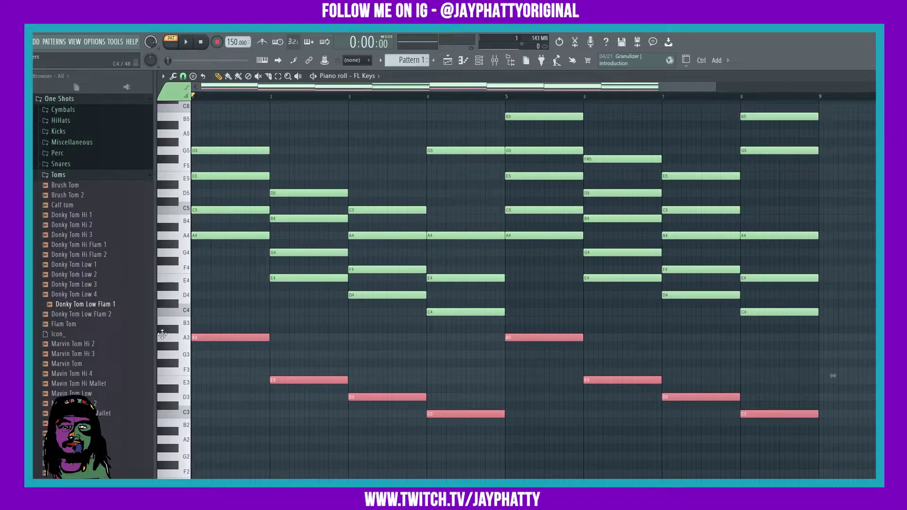
pyautogui.hotkey('ctrl', 'd')
pyautogui.press('space')
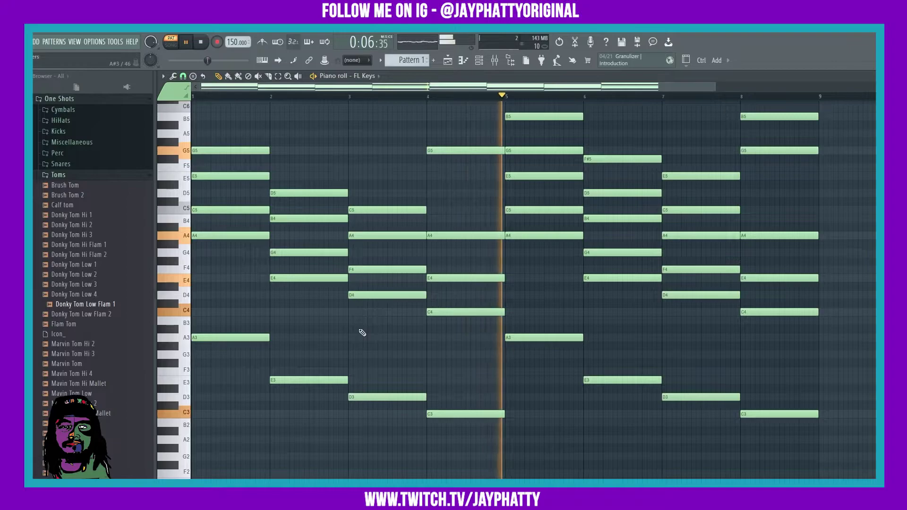
pyautogui.press('space')
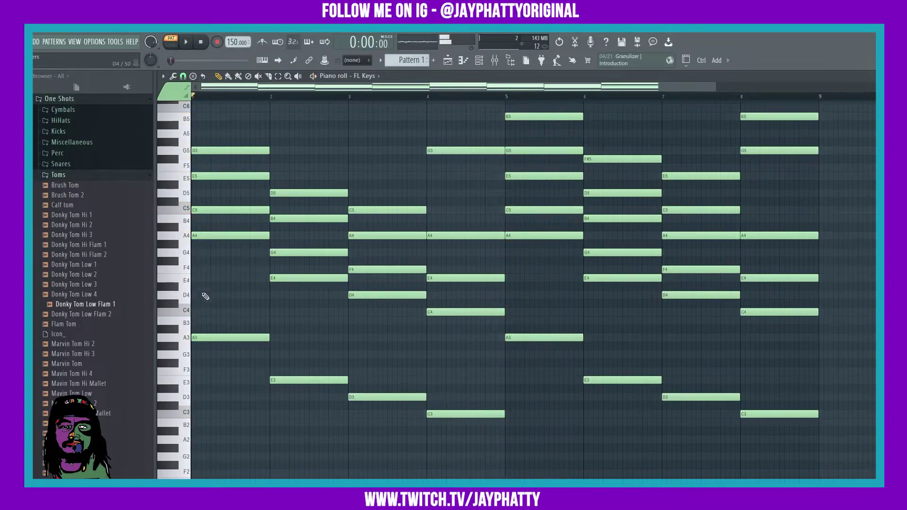
# - Add one-bar low notes C4, G3, F3 and E3 in bars 1 to 4 respectively and start playback
pyautogui.scroll(1, 298, 242)
pyautogui.click(225, 237)
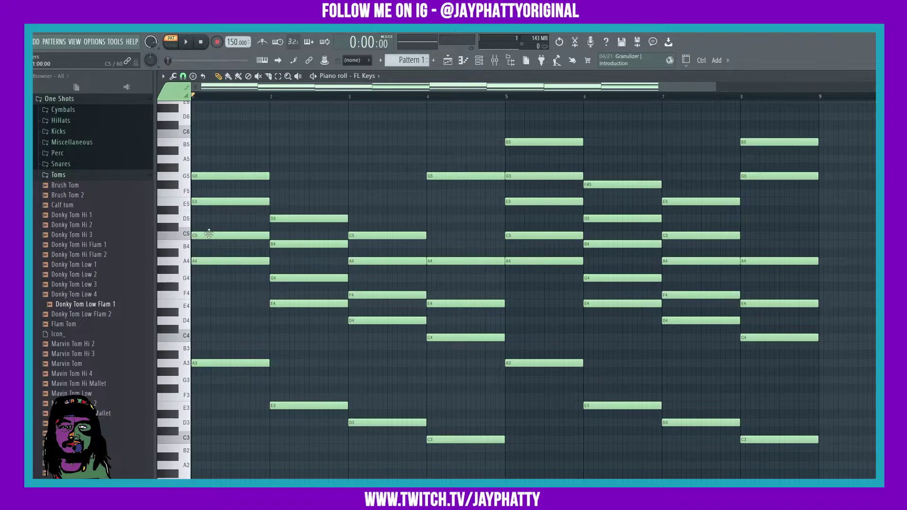
pyautogui.click(194, 337)
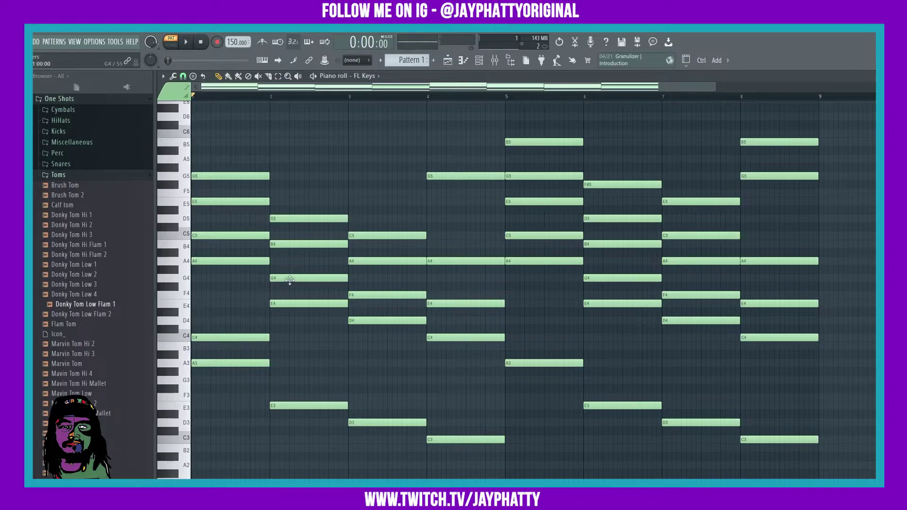
pyautogui.click(273, 381)
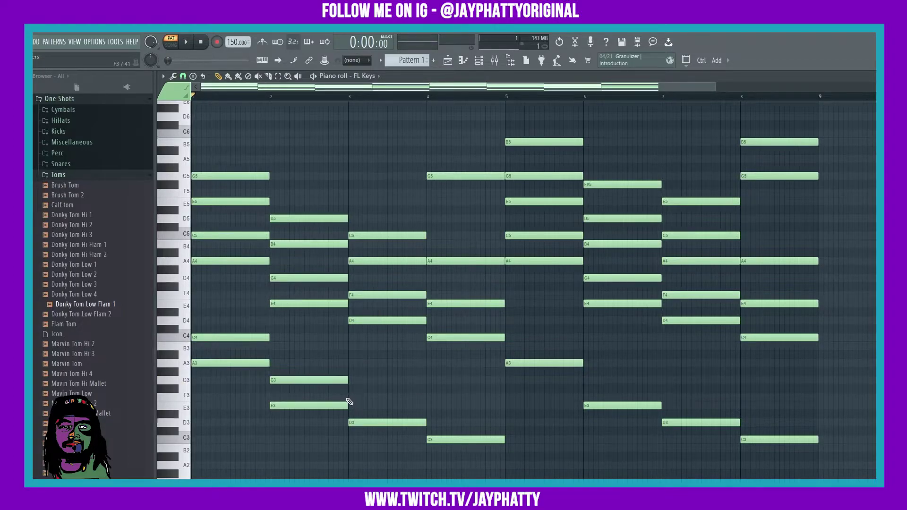
pyautogui.click(349, 398)
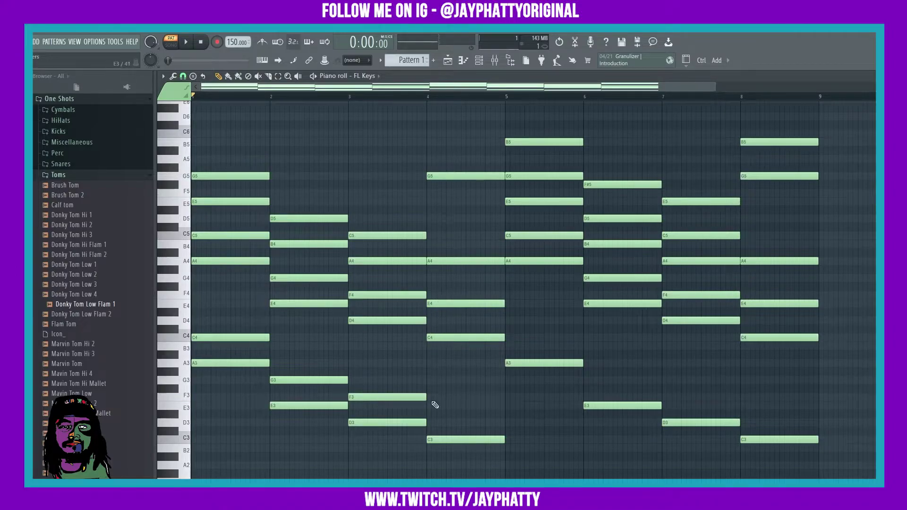
pyautogui.click(429, 415)
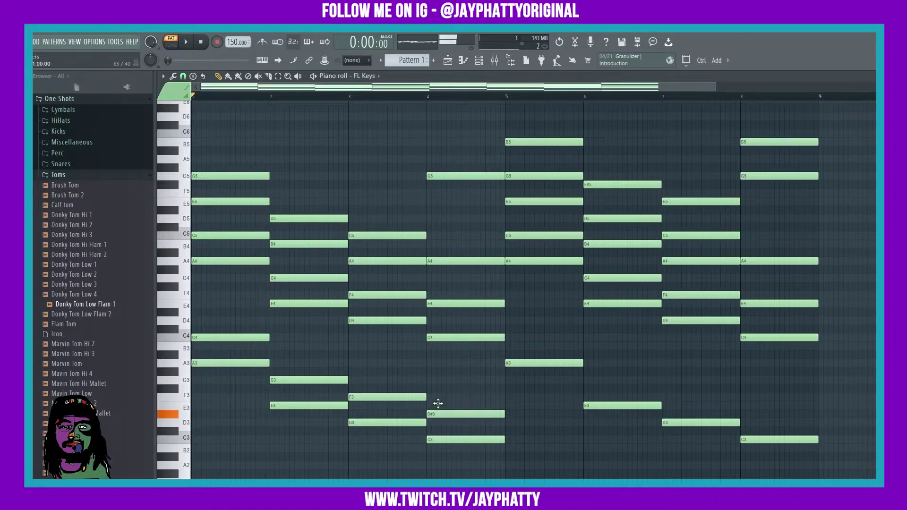
pyautogui.moveTo(436, 413); pyautogui.dragTo(438, 404)
pyautogui.press('space')
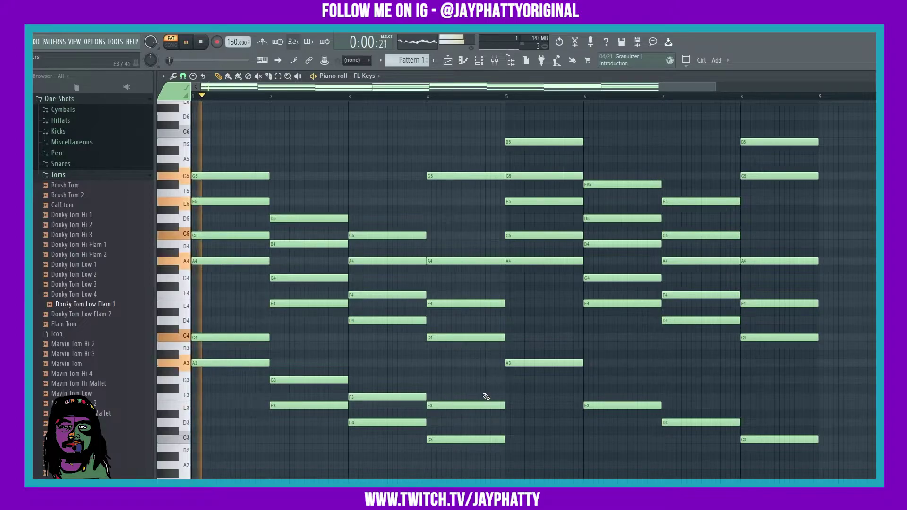
# - Add one-bar low notes C4, G3, F3 and E3 in bars 5 to 8 respectively and play the pattern
pyautogui.click(510, 339)
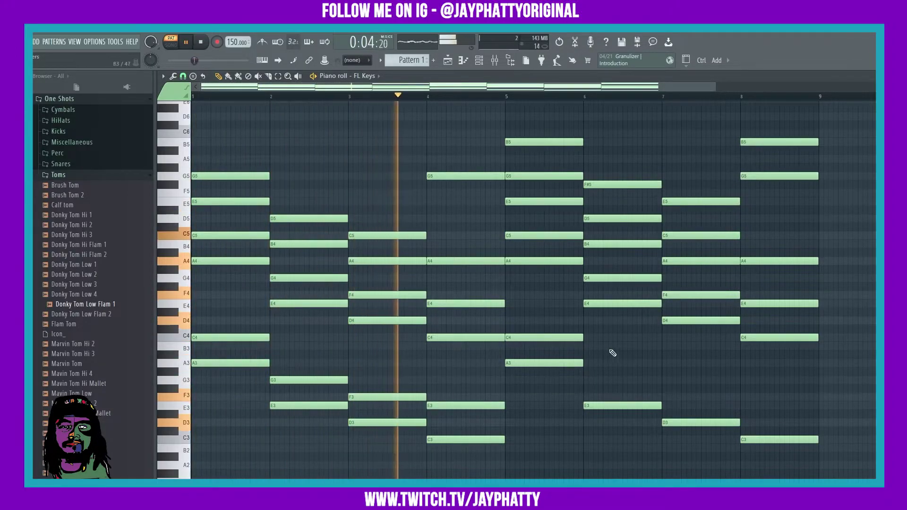
pyautogui.press('space')
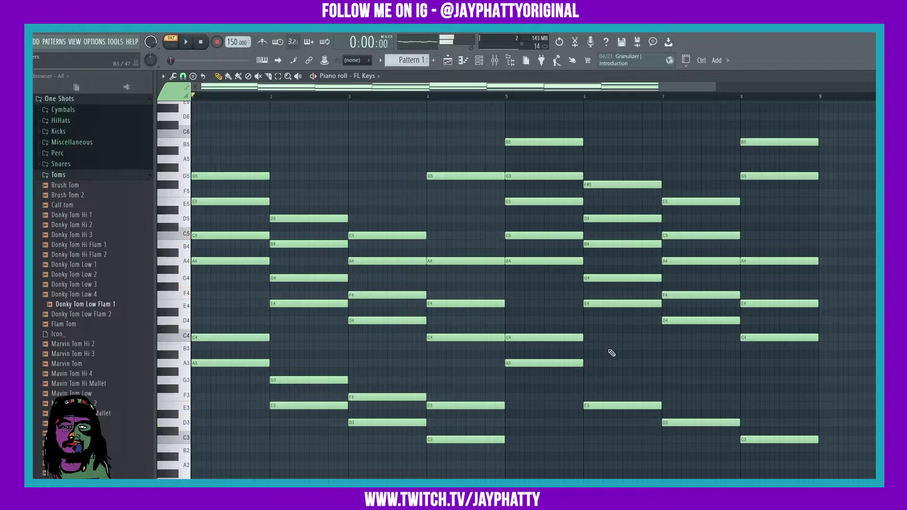
pyautogui.click(591, 383)
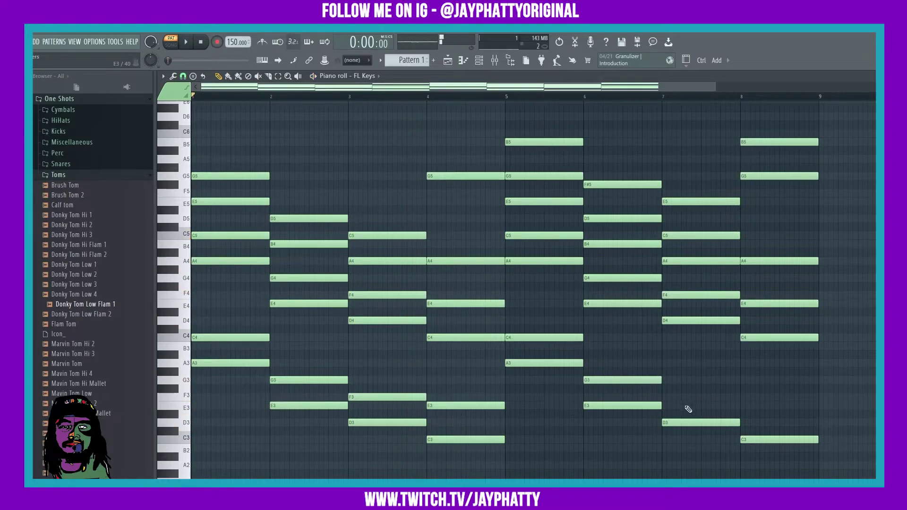
pyautogui.click(663, 398)
pyautogui.moveTo(751, 414); pyautogui.dragTo(745, 405)
pyautogui.press('space')
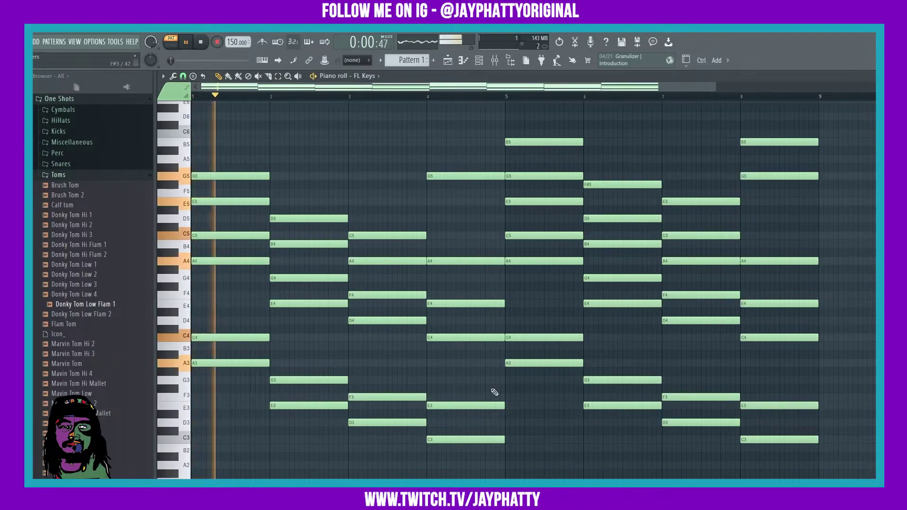
# - Randomize the velocity levels of all notes with the bipolar option, play the pattern, and clear the selection
pyautogui.hotkey('ctrl', 'a')
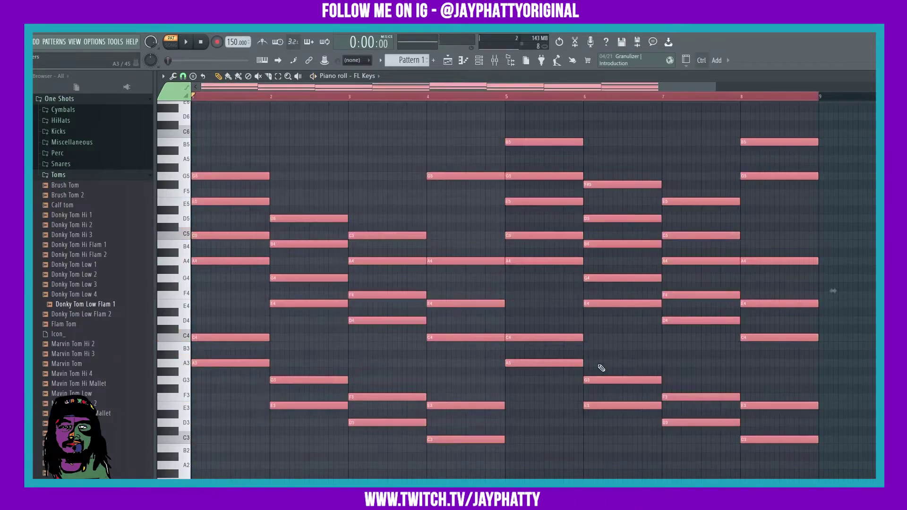
pyautogui.hotkey('alt', 'r')
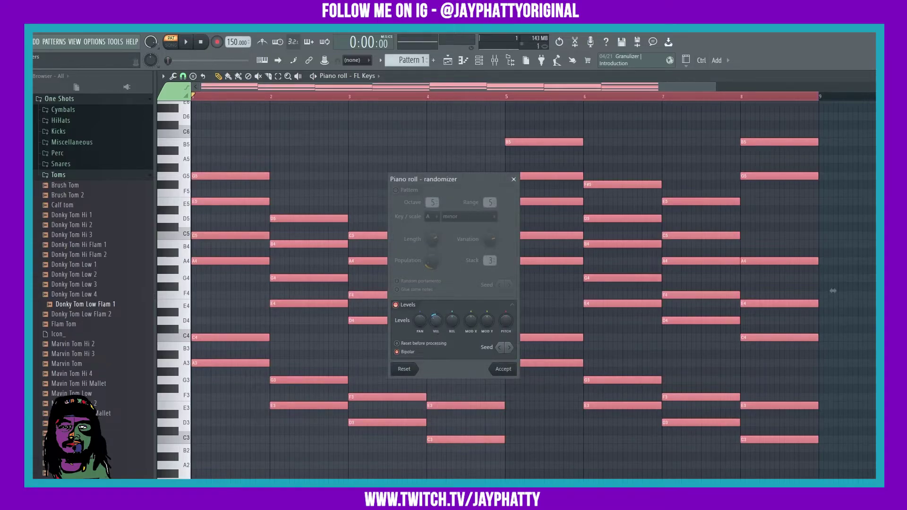
pyautogui.click(494, 369)
pyautogui.press('space')
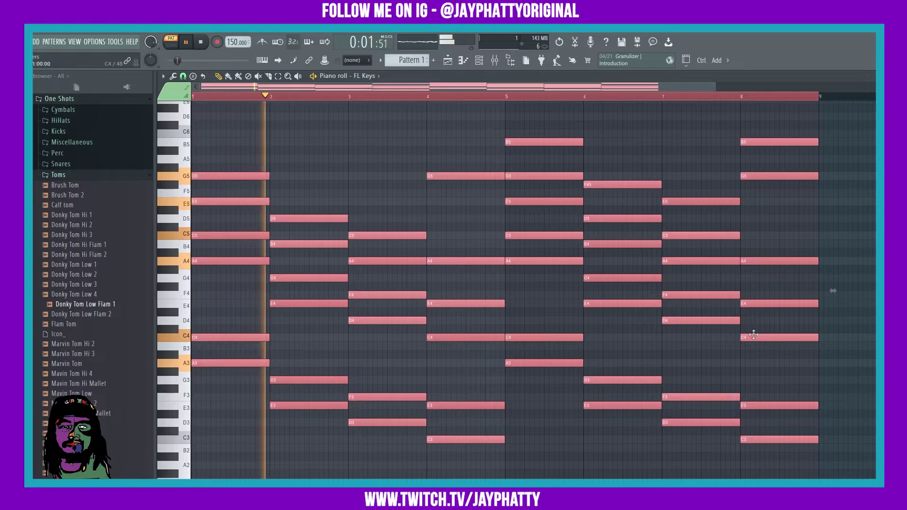
pyautogui.hotkey('ctrl', 'd')
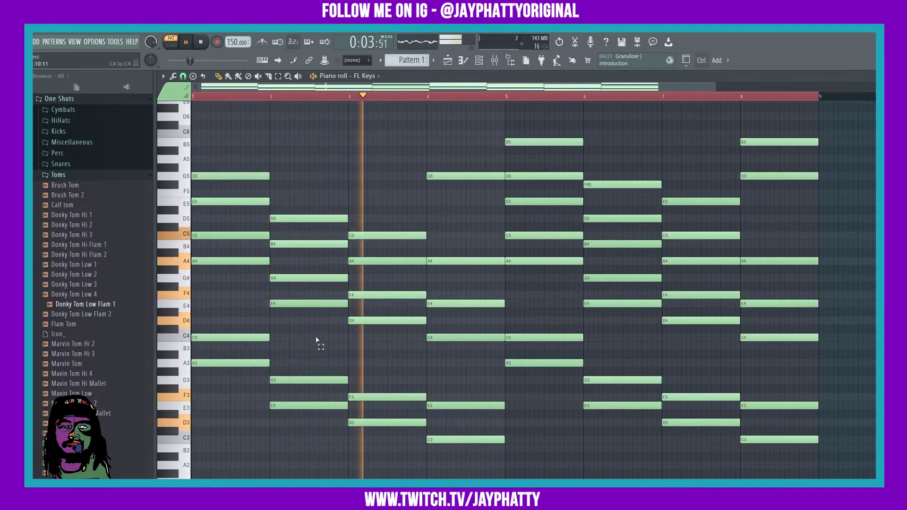
# - Examine the low octave notes against the upper chord notes in several bars by selecting each group during playback, and clear the selection
pyautogui.moveTo(316, 344); pyautogui.dragTo(318, 241)
pyautogui.moveTo(312, 426); pyautogui.dragTo(315, 381)
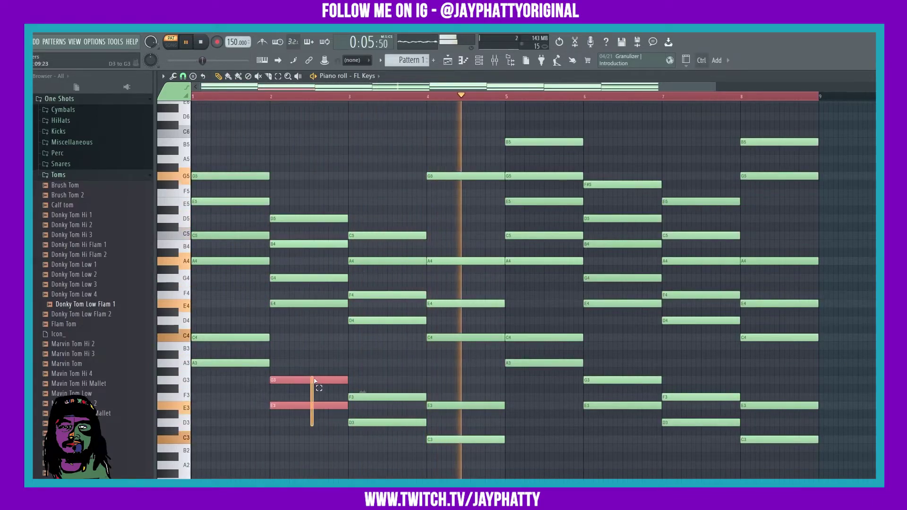
pyautogui.moveTo(468, 447); pyautogui.dragTo(470, 432)
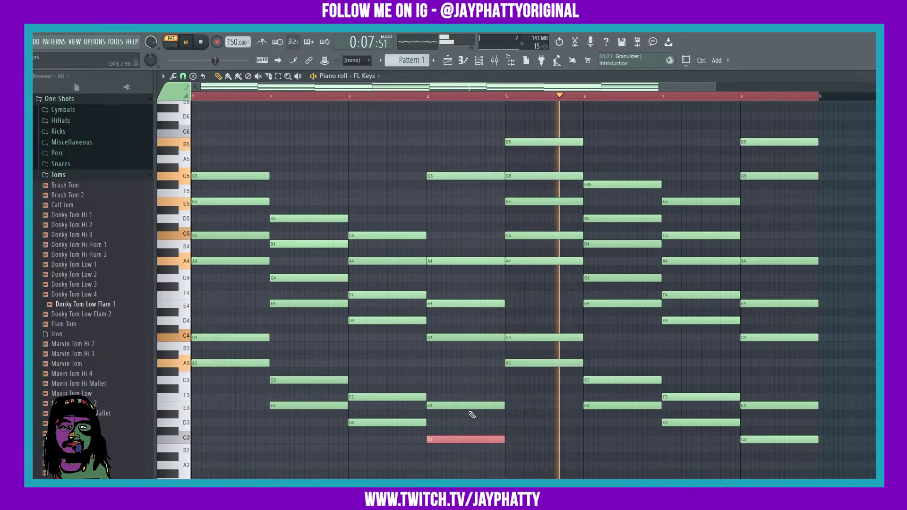
pyautogui.moveTo(822, 451); pyautogui.dragTo(612, 363)
pyautogui.moveTo(667, 429); pyautogui.dragTo(691, 398)
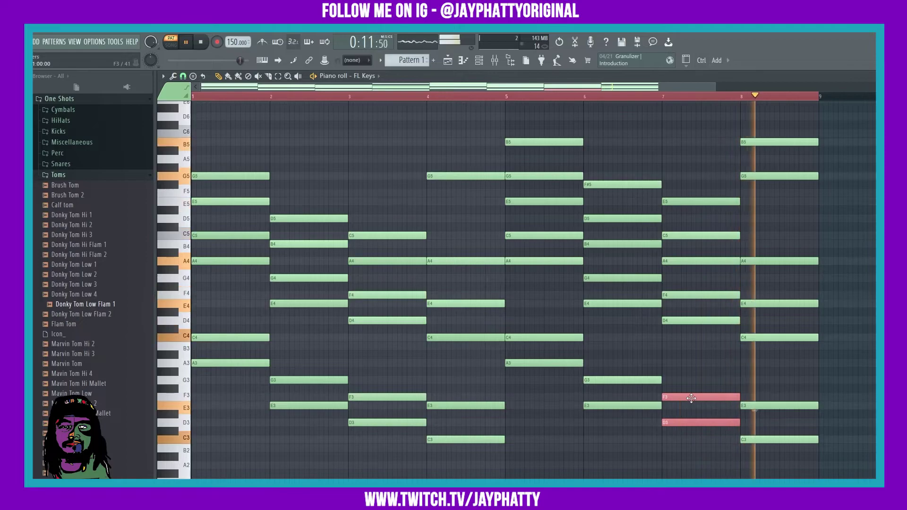
pyautogui.moveTo(701, 357); pyautogui.dragTo(683, 202)
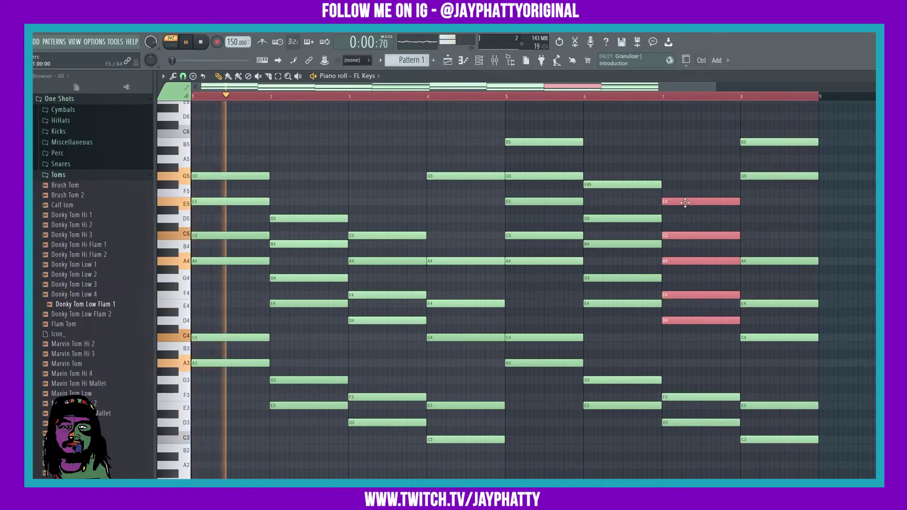
pyautogui.moveTo(825, 452); pyautogui.dragTo(794, 403)
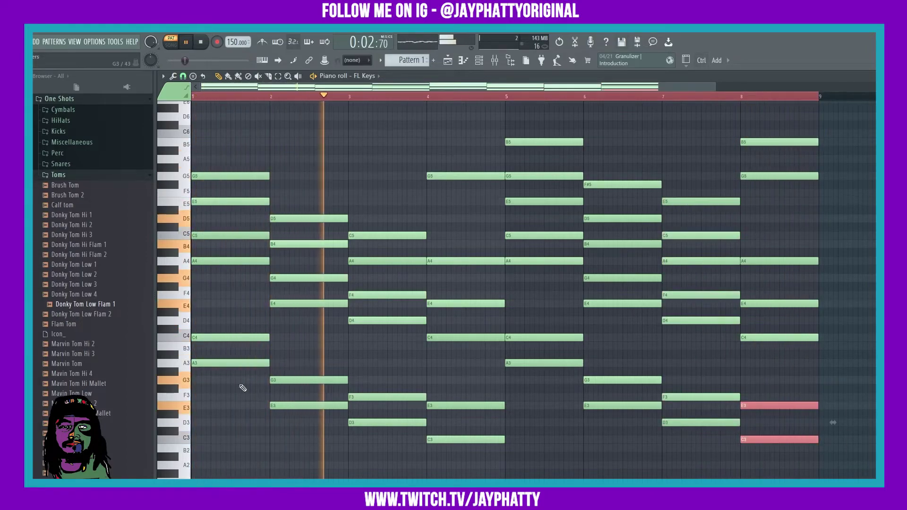
pyautogui.moveTo(237, 288); pyautogui.dragTo(230, 210)
pyautogui.click(572, 434)
pyautogui.moveTo(478, 368); pyautogui.dragTo(449, 173)
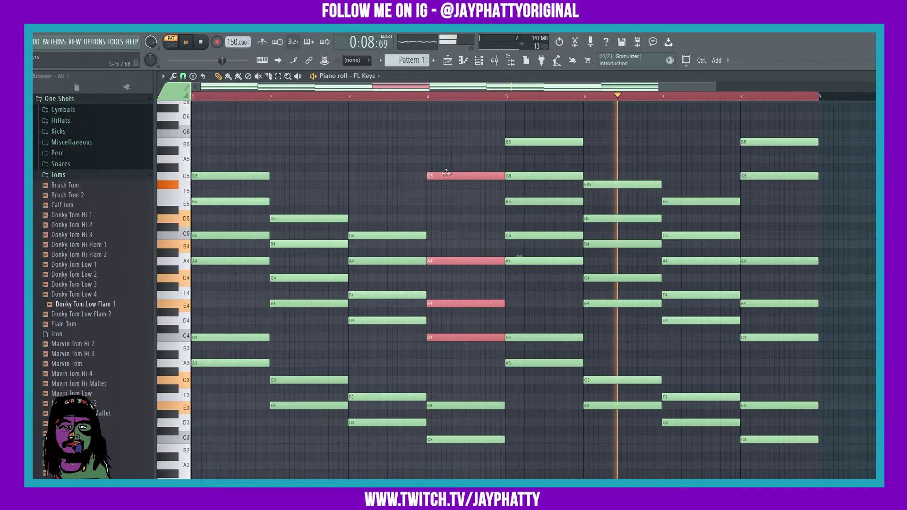
pyautogui.moveTo(709, 367); pyautogui.dragTo(710, 198)
pyautogui.moveTo(689, 448); pyautogui.dragTo(693, 371)
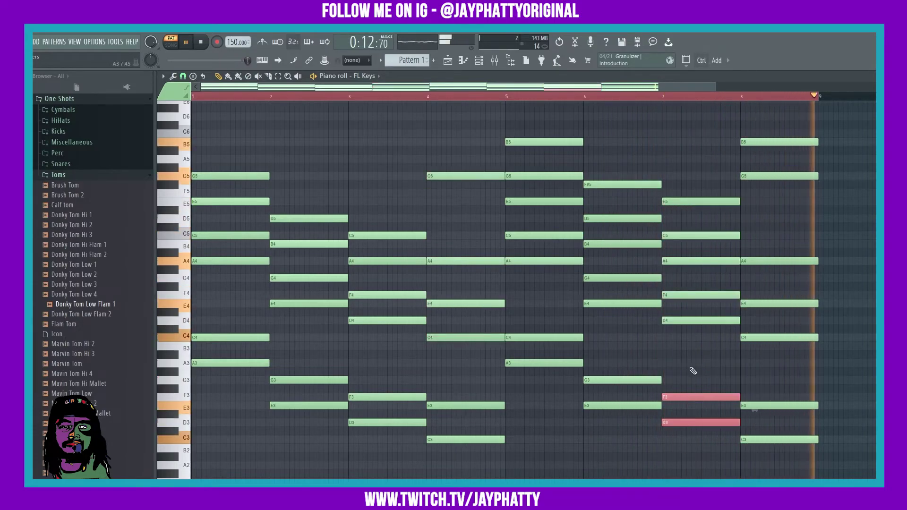
pyautogui.click(643, 461)
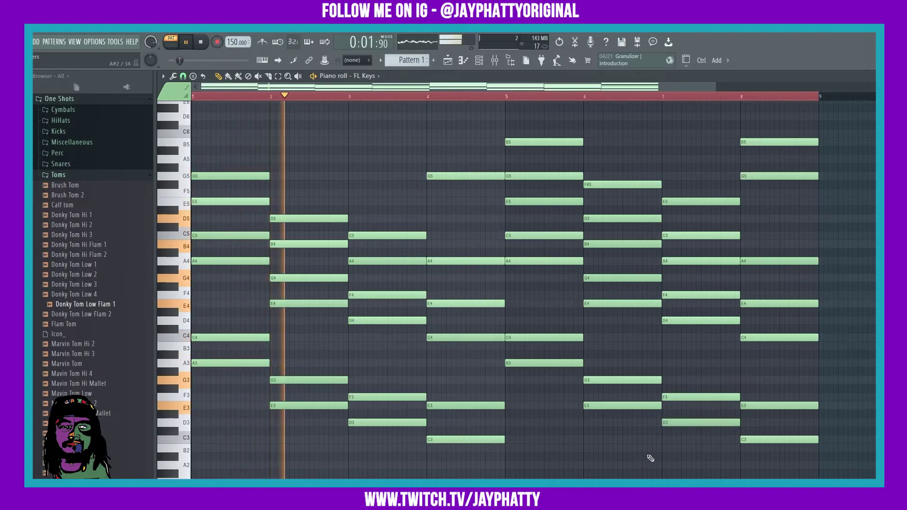